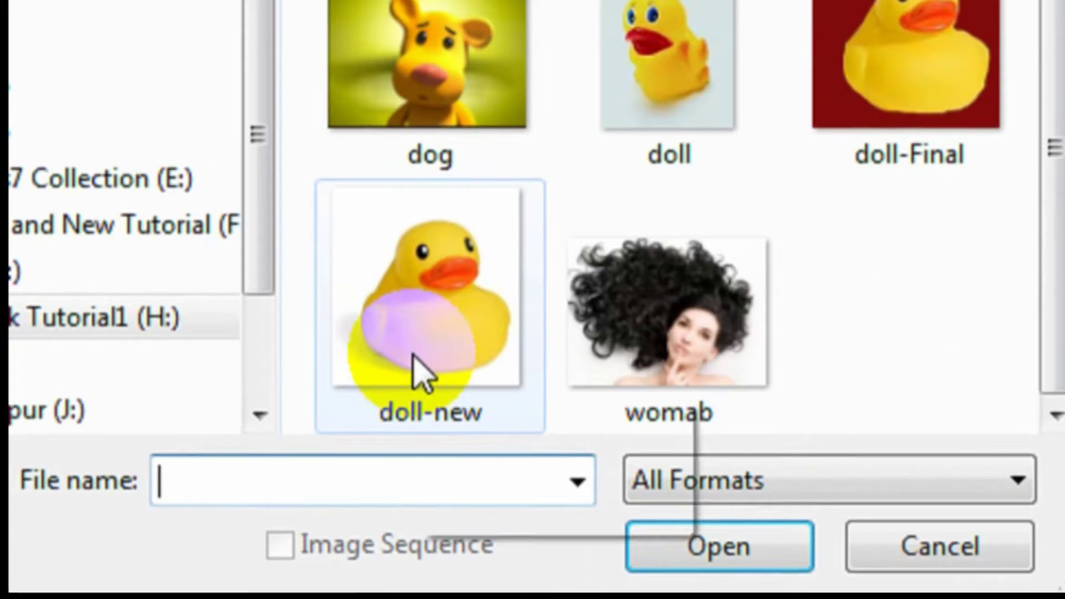
Open doll-new.jpg, the yellow rubber duck photo.
{"action": "left_click", "coordinate": [416, 369]}
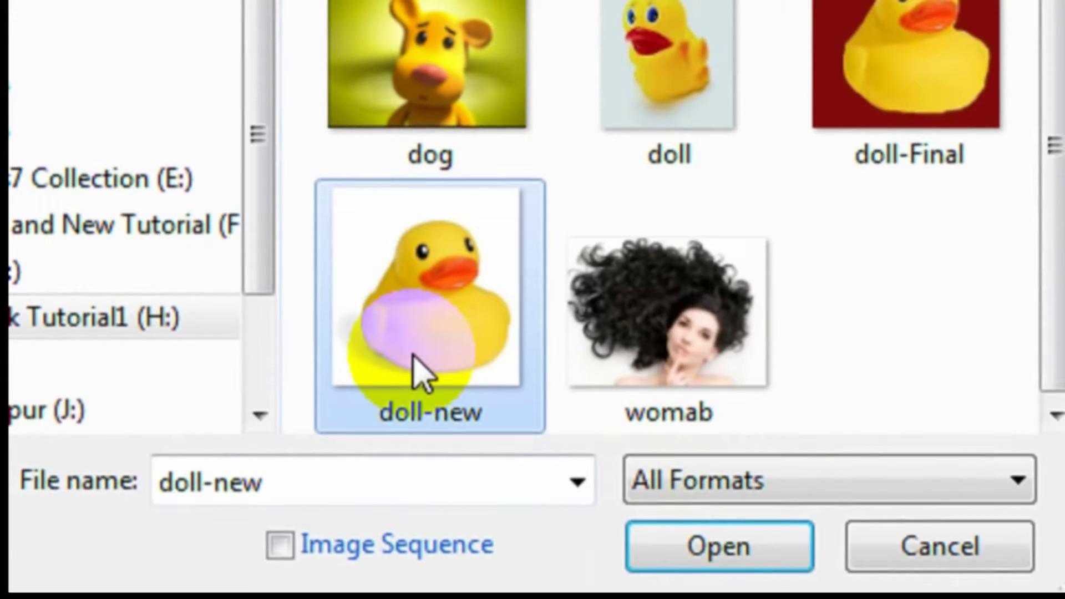
{"action": "left_click", "coordinate": [616, 502]}
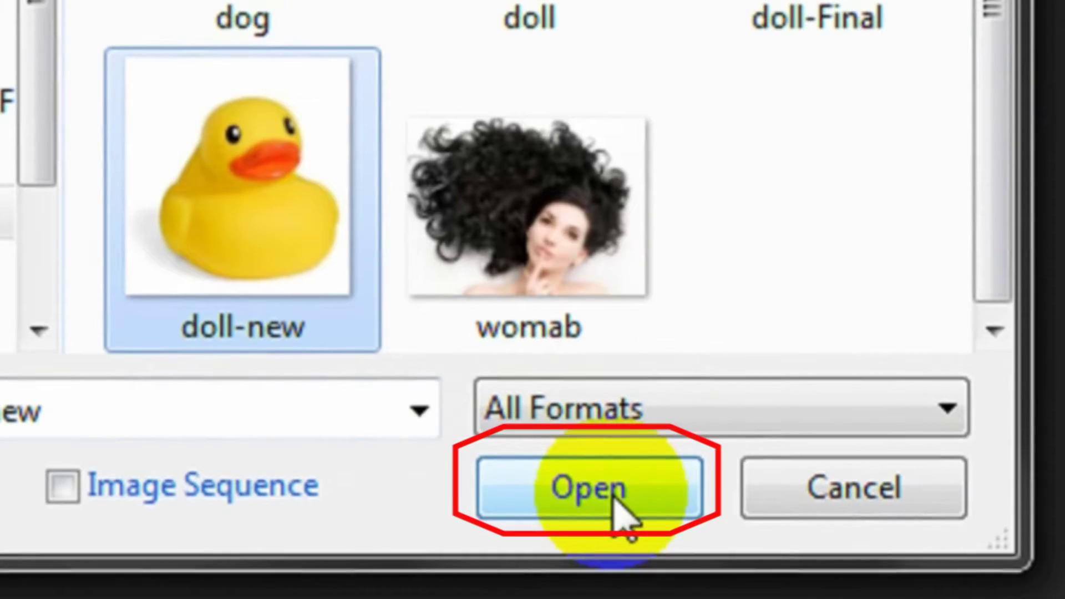
{"action": "left_click", "coordinate": [614, 497]}
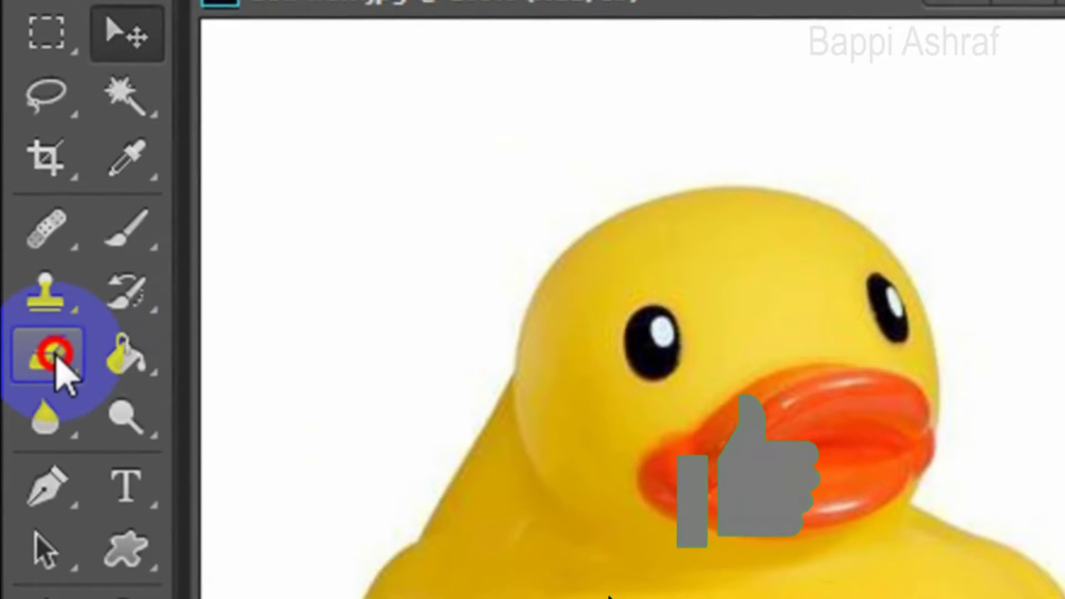
Switch to the standard Eraser with a 13 px brush and begin erasing around the duck.
{"action": "right_click", "coordinate": [55, 360]}
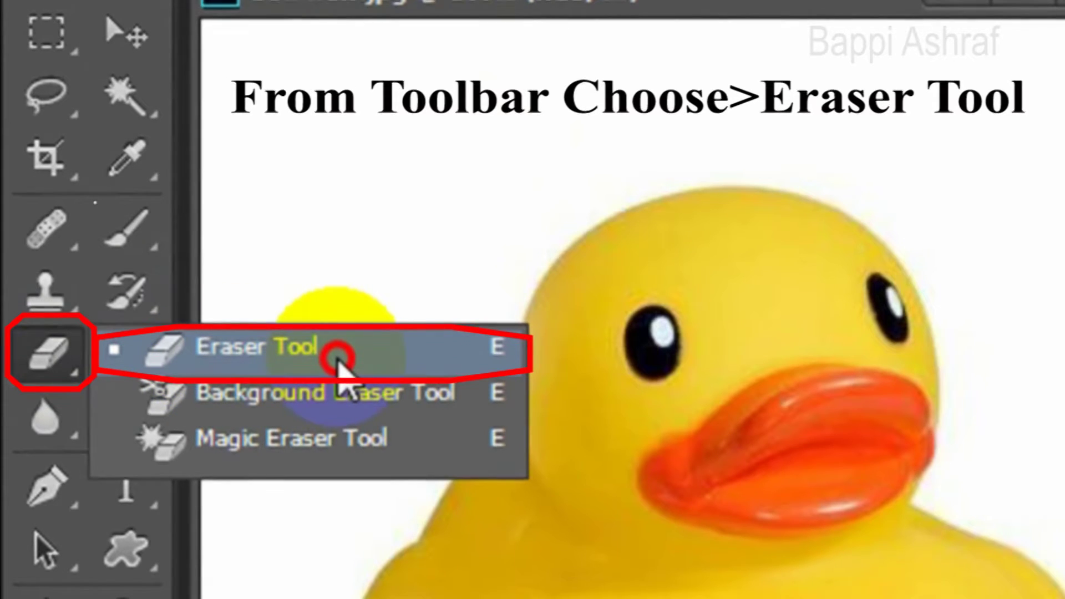
{"action": "left_click", "coordinate": [344, 363]}
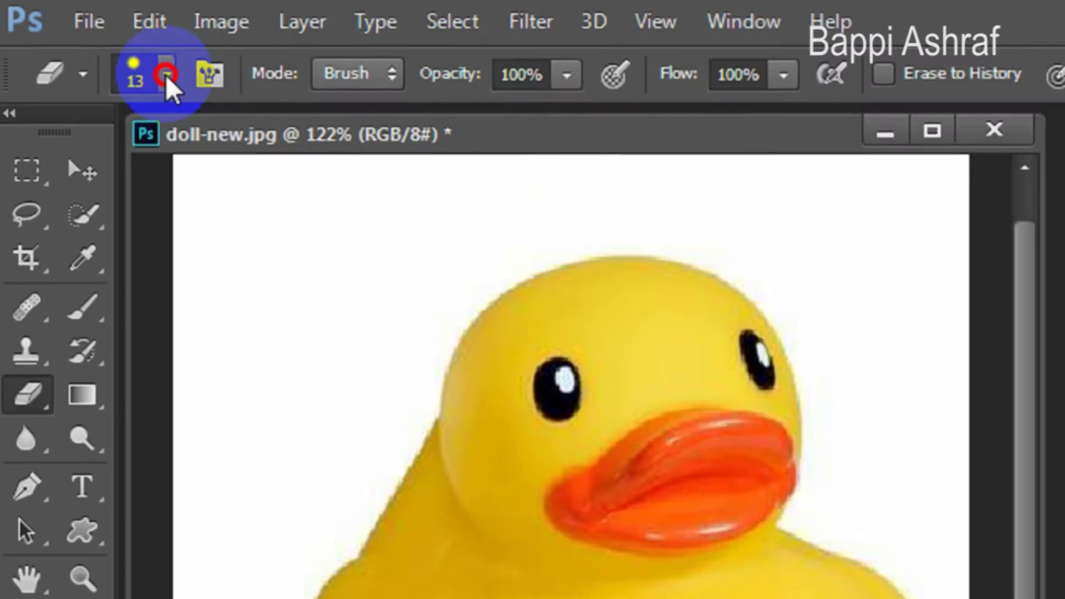
{"action": "left_click", "coordinate": [166, 74]}
{"action": "double_click", "coordinate": [310, 145]}
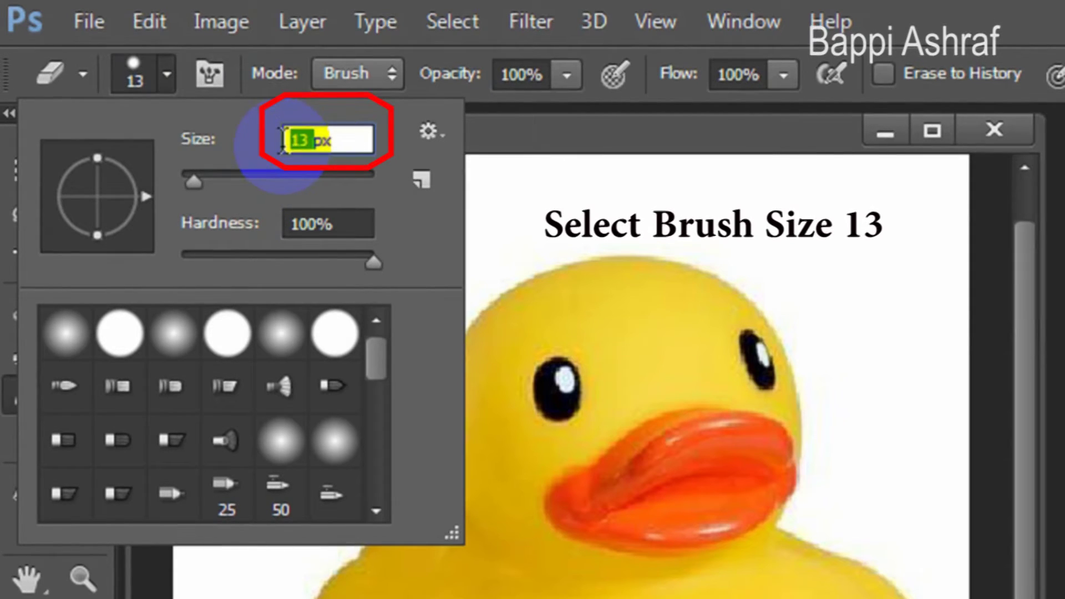
{"action": "key", "text": "Return"}
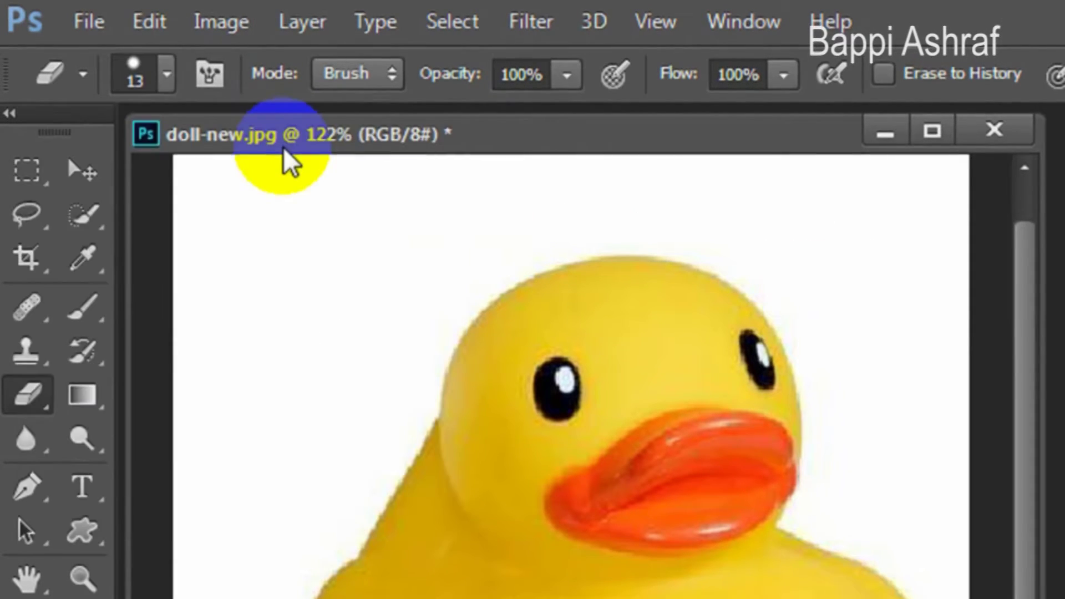
{"action": "mouse_move", "coordinate": [600, 248]}
{"action": "left_mouse_down"}
{"action": "mouse_move", "coordinate": [610, 258]}
{"action": "mouse_move", "coordinate": [542, 269]}
{"action": "mouse_move", "coordinate": [494, 293]}
{"action": "mouse_move", "coordinate": [404, 475]}
{"action": "mouse_move", "coordinate": [387, 486]}
{"action": "mouse_move", "coordinate": [349, 476]}
{"action": "mouse_move", "coordinate": [297, 492]}
{"action": "mouse_move", "coordinate": [300, 502]}
{"action": "mouse_move", "coordinate": [327, 505]}
{"action": "mouse_move", "coordinate": [416, 476]}
{"action": "mouse_move", "coordinate": [452, 487]}
{"action": "mouse_move", "coordinate": [683, 482]}
{"action": "mouse_move", "coordinate": [790, 466]}
{"action": "mouse_move", "coordinate": [817, 398]}
{"action": "mouse_move", "coordinate": [804, 195]}
{"action": "mouse_move", "coordinate": [733, 161]}
{"action": "mouse_move", "coordinate": [666, 153]}
{"action": "mouse_move", "coordinate": [488, 166]}
{"action": "mouse_move", "coordinate": [677, 286]}
{"action": "mouse_move", "coordinate": [718, 375]}
{"action": "mouse_move", "coordinate": [700, 166]}
{"action": "mouse_move", "coordinate": [574, 188]}
{"action": "mouse_move", "coordinate": [159, 211]}
{"action": "mouse_move", "coordinate": [799, 216]}
{"action": "mouse_move", "coordinate": [533, 236]}
{"action": "mouse_move", "coordinate": [799, 350]}
{"action": "mouse_move", "coordinate": [690, 458]}
{"action": "mouse_move", "coordinate": [701, 492]}
{"action": "mouse_move", "coordinate": [750, 413]}
{"action": "mouse_move", "coordinate": [780, 278]}
{"action": "mouse_move", "coordinate": [725, 361]}
{"action": "mouse_move", "coordinate": [386, 473]}
{"action": "mouse_move", "coordinate": [763, 474]}
{"action": "mouse_move", "coordinate": [790, 449]}
{"action": "mouse_move", "coordinate": [673, 467]}
{"action": "mouse_move", "coordinate": [178, 421]}
{"action": "mouse_move", "coordinate": [432, 418]}
{"action": "mouse_move", "coordinate": [328, 349]}
{"action": "mouse_move", "coordinate": [345, 369]}
{"action": "mouse_move", "coordinate": [305, 345]}
{"action": "mouse_move", "coordinate": [285, 369]}
{"action": "mouse_move", "coordinate": [257, 173]}
{"action": "mouse_move", "coordinate": [342, 161]}
{"action": "mouse_move", "coordinate": [551, 181]}
{"action": "mouse_move", "coordinate": [350, 368]}
{"action": "mouse_move", "coordinate": [409, 316]}
{"action": "mouse_move", "coordinate": [477, 183]}
{"action": "left_mouse_up"}
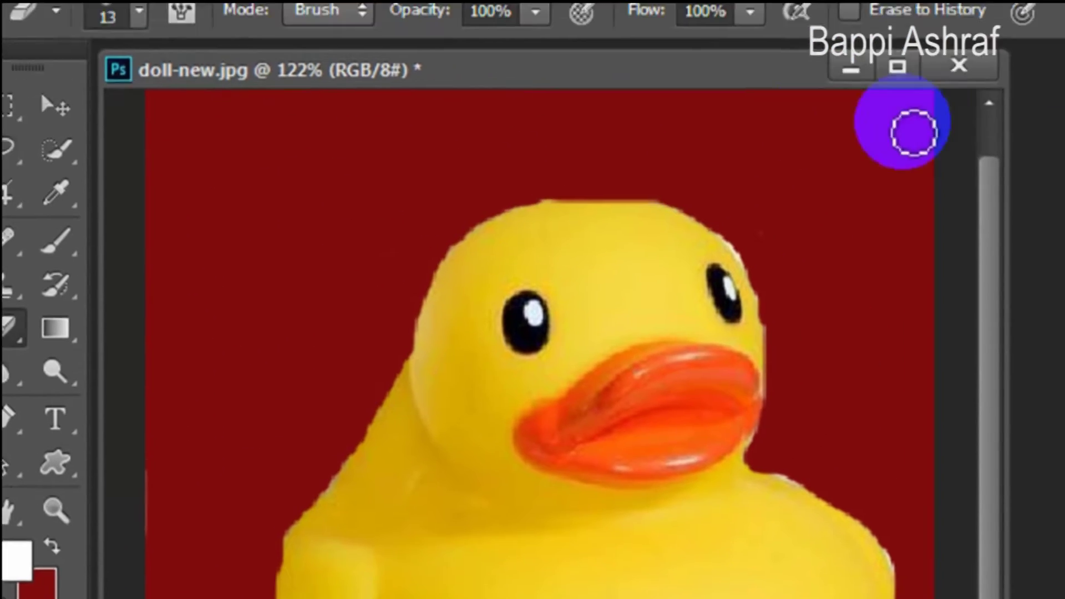
Save the erased duck as a new JPEG named doll-Final.
{"action": "left_click", "coordinate": [95, 23]}
{"action": "left_click", "coordinate": [114, 385]}
{"action": "key", "text": "BackSpace"}
{"action": "key", "text": "BackSpace"}
{"action": "key", "text": "BackSpace"}
{"action": "type", "text": "Fin"}
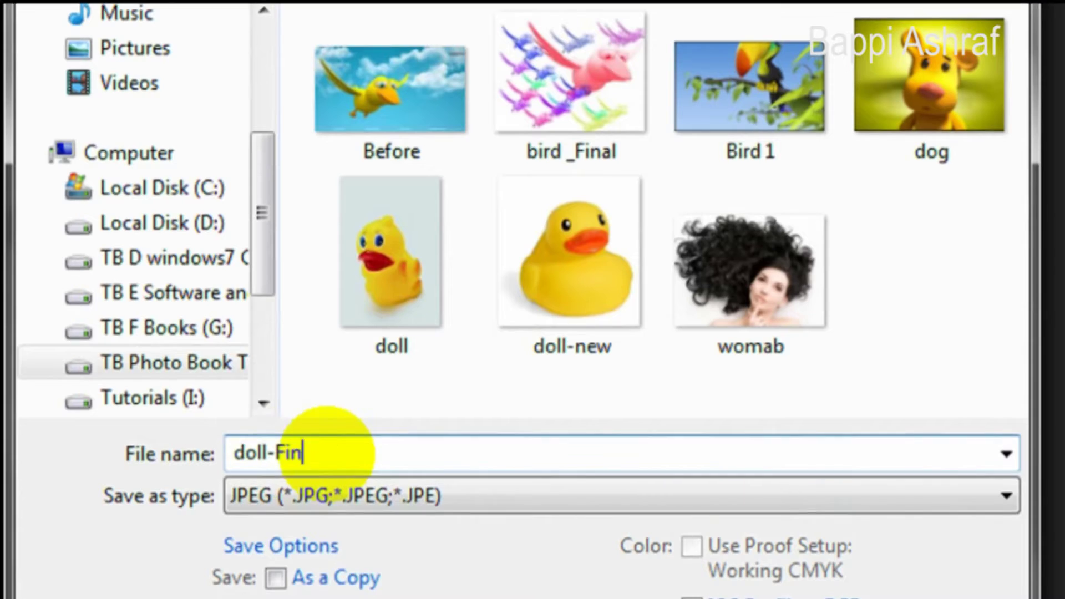
{"action": "key", "text": "Return"}
{"action": "key", "text": "Return"}
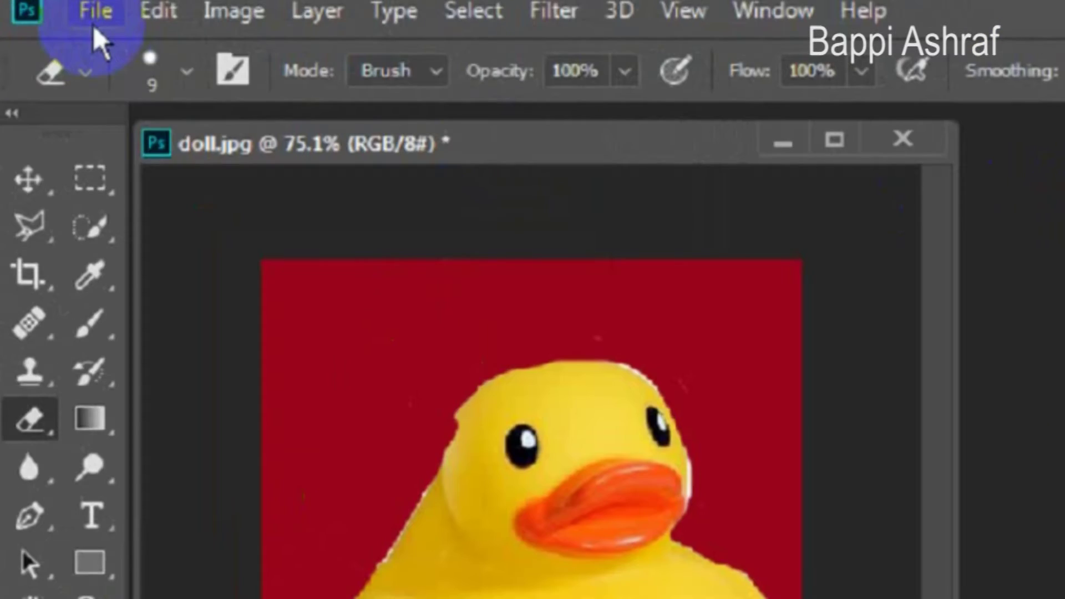
{"action": "left_click", "coordinate": [47, 13]}
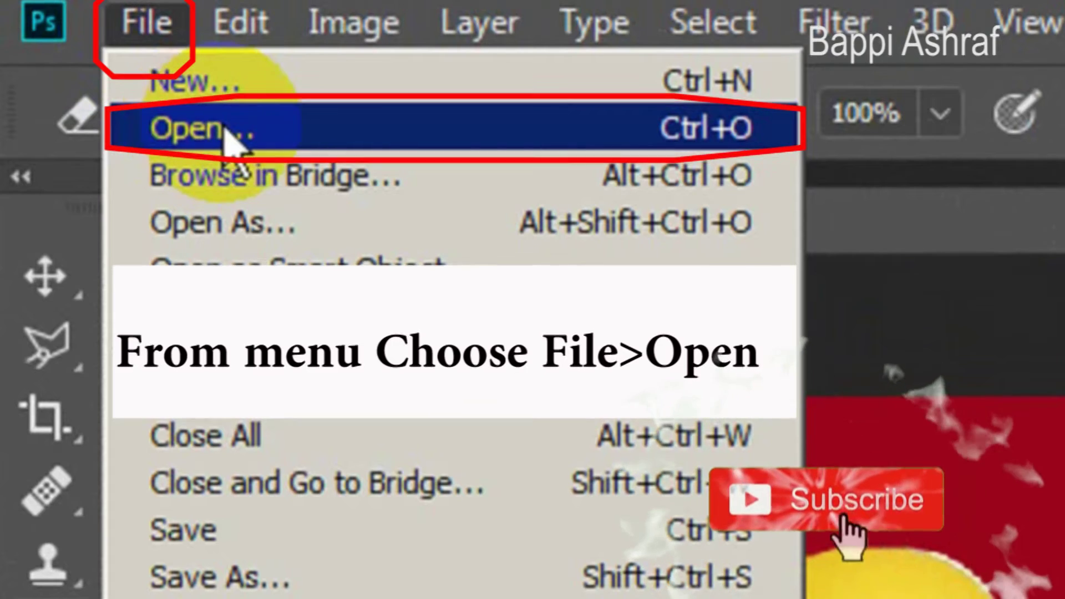
Open the cartoon dog picture dog.jpg from the Root File folder.
{"action": "left_click", "coordinate": [226, 134]}
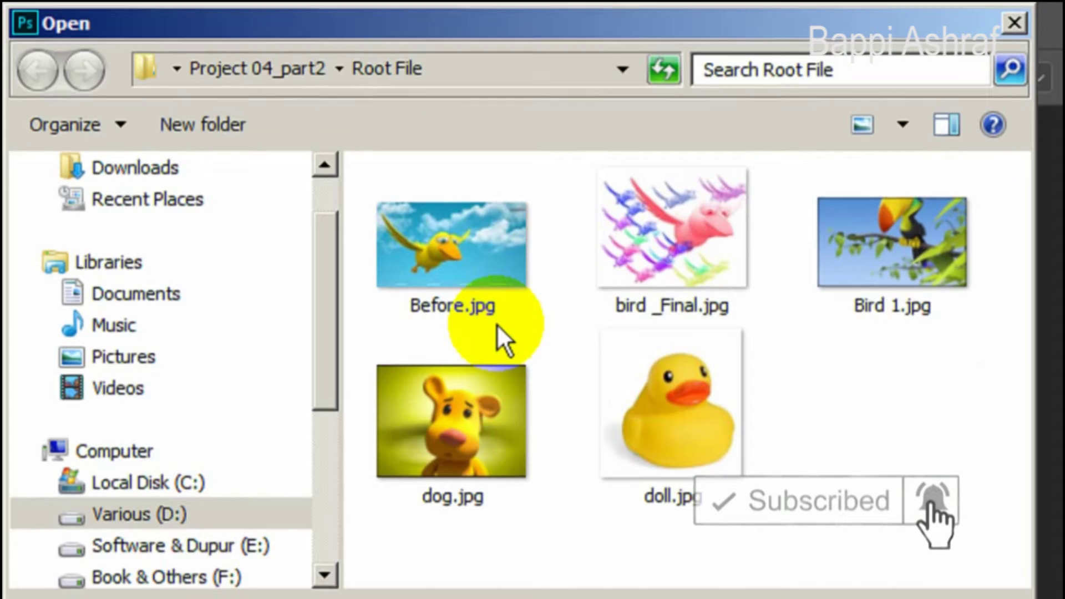
{"action": "left_click", "coordinate": [468, 474]}
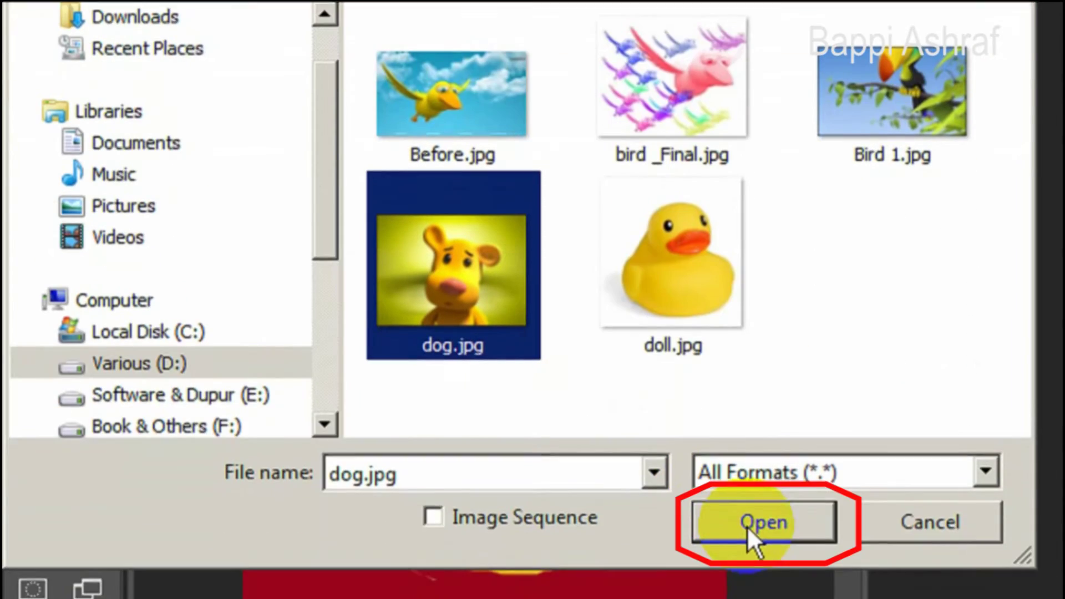
{"action": "left_click", "coordinate": [747, 526]}
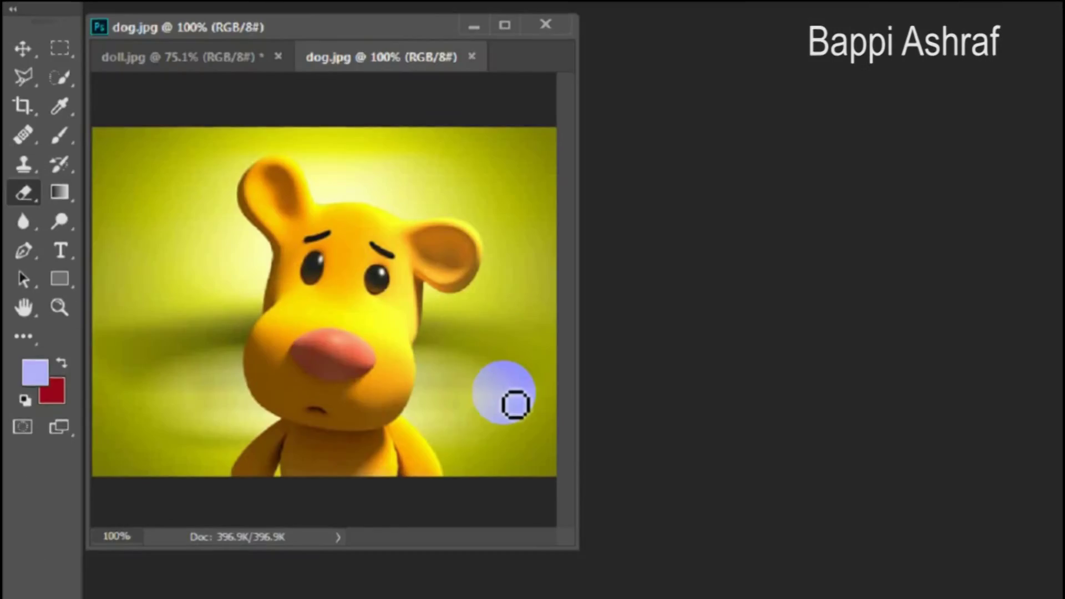
{"action": "left_click", "coordinate": [40, 192]}
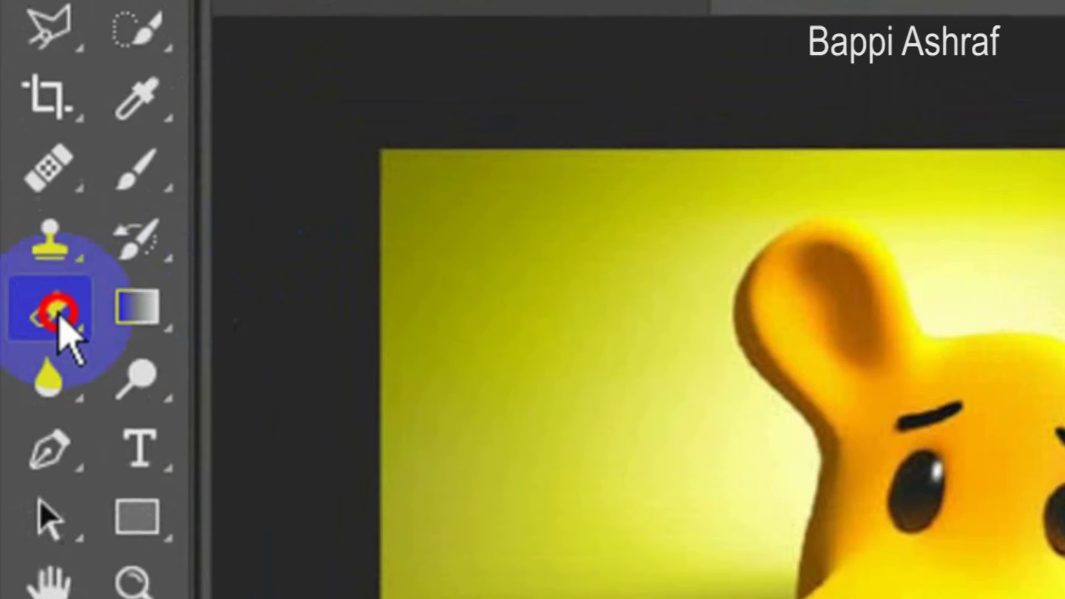
Switch to the Background Eraser at 13 px and erase the backdrop beside the dog's right ear.
{"action": "left_click_drag", "start_coordinate": [60, 321], "coordinate": [477, 373]}
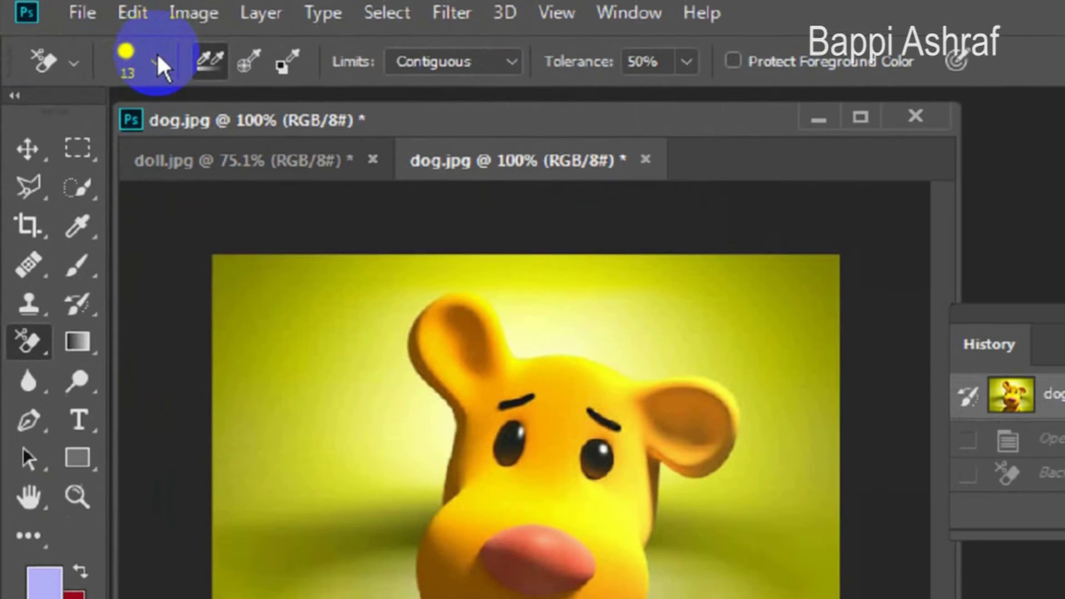
{"action": "left_click", "coordinate": [157, 57]}
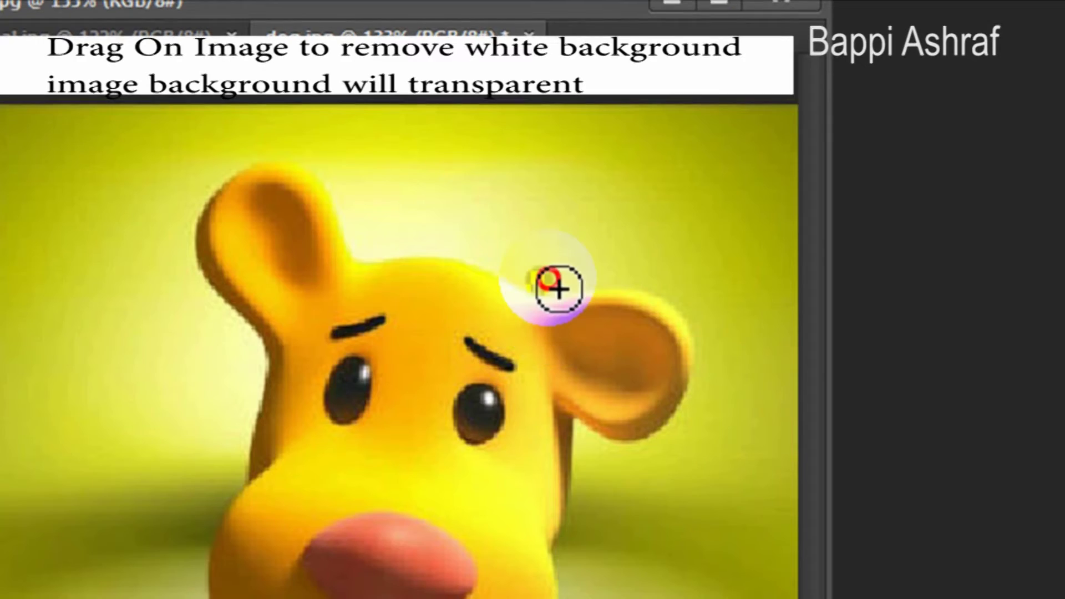
{"action": "mouse_move", "coordinate": [532, 280]}
{"action": "left_mouse_down"}
{"action": "mouse_move", "coordinate": [656, 292]}
{"action": "mouse_move", "coordinate": [698, 319]}
{"action": "mouse_move", "coordinate": [713, 361]}
{"action": "mouse_move", "coordinate": [704, 424]}
{"action": "mouse_move", "coordinate": [642, 466]}
{"action": "mouse_move", "coordinate": [597, 453]}
{"action": "mouse_move", "coordinate": [585, 523]}
{"action": "mouse_move", "coordinate": [573, 507]}
{"action": "mouse_move", "coordinate": [585, 513]}
{"action": "mouse_move", "coordinate": [580, 542]}
{"action": "mouse_move", "coordinate": [554, 523]}
{"action": "mouse_move", "coordinate": [641, 543]}
{"action": "mouse_move", "coordinate": [808, 473]}
{"action": "mouse_move", "coordinate": [796, 48]}
{"action": "mouse_move", "coordinate": [736, 129]}
{"action": "mouse_move", "coordinate": [605, 261]}
{"action": "left_mouse_up"}
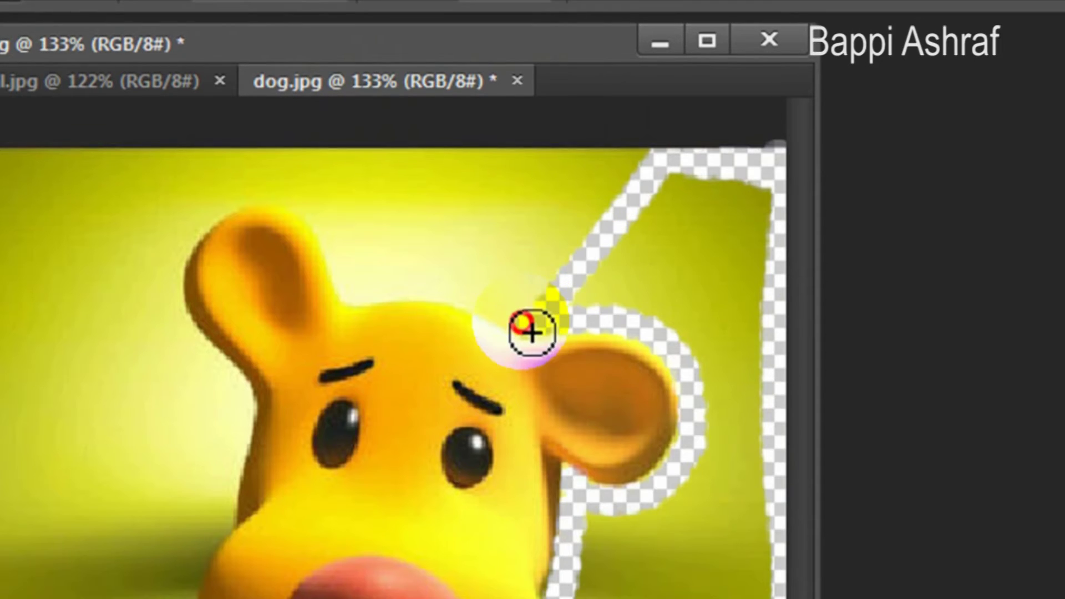
Erase the remaining backdrop around the dog with a 37 px brush, setting Tolerance to 55%.
{"action": "mouse_move", "coordinate": [341, 245]}
{"action": "left_mouse_down"}
{"action": "mouse_move", "coordinate": [299, 235]}
{"action": "mouse_move", "coordinate": [323, 478]}
{"action": "mouse_move", "coordinate": [351, 533]}
{"action": "mouse_move", "coordinate": [370, 475]}
{"action": "left_mouse_up"}
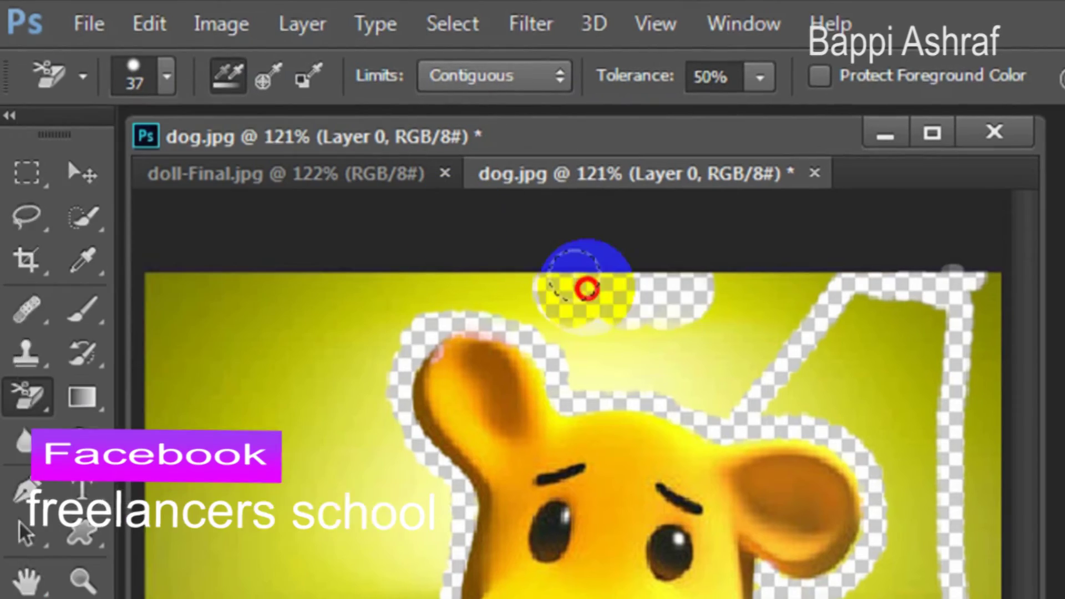
{"action": "mouse_move", "coordinate": [583, 286]}
{"action": "left_mouse_down"}
{"action": "mouse_move", "coordinate": [673, 385]}
{"action": "mouse_move", "coordinate": [787, 427]}
{"action": "mouse_move", "coordinate": [749, 361]}
{"action": "mouse_move", "coordinate": [405, 166]}
{"action": "mouse_move", "coordinate": [291, 166]}
{"action": "mouse_move", "coordinate": [162, 423]}
{"action": "mouse_move", "coordinate": [381, 475]}
{"action": "mouse_move", "coordinate": [161, 238]}
{"action": "mouse_move", "coordinate": [273, 416]}
{"action": "mouse_move", "coordinate": [395, 508]}
{"action": "mouse_move", "coordinate": [351, 48]}
{"action": "mouse_move", "coordinate": [437, 374]}
{"action": "mouse_move", "coordinate": [694, 502]}
{"action": "mouse_move", "coordinate": [661, 462]}
{"action": "mouse_move", "coordinate": [760, 107]}
{"action": "mouse_move", "coordinate": [641, 167]}
{"action": "left_mouse_up"}
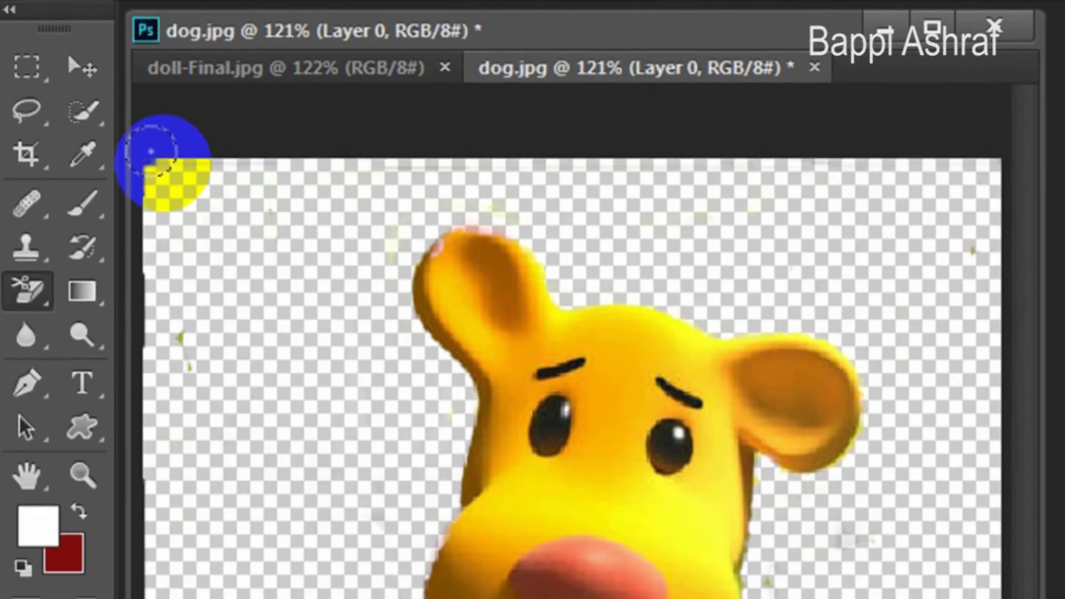
{"action": "mouse_move", "coordinate": [151, 151]}
{"action": "left_mouse_down"}
{"action": "mouse_move", "coordinate": [843, 48]}
{"action": "mouse_move", "coordinate": [843, 571]}
{"action": "mouse_move", "coordinate": [828, 576]}
{"action": "mouse_move", "coordinate": [800, 537]}
{"action": "mouse_move", "coordinate": [1023, 456]}
{"action": "left_mouse_up"}
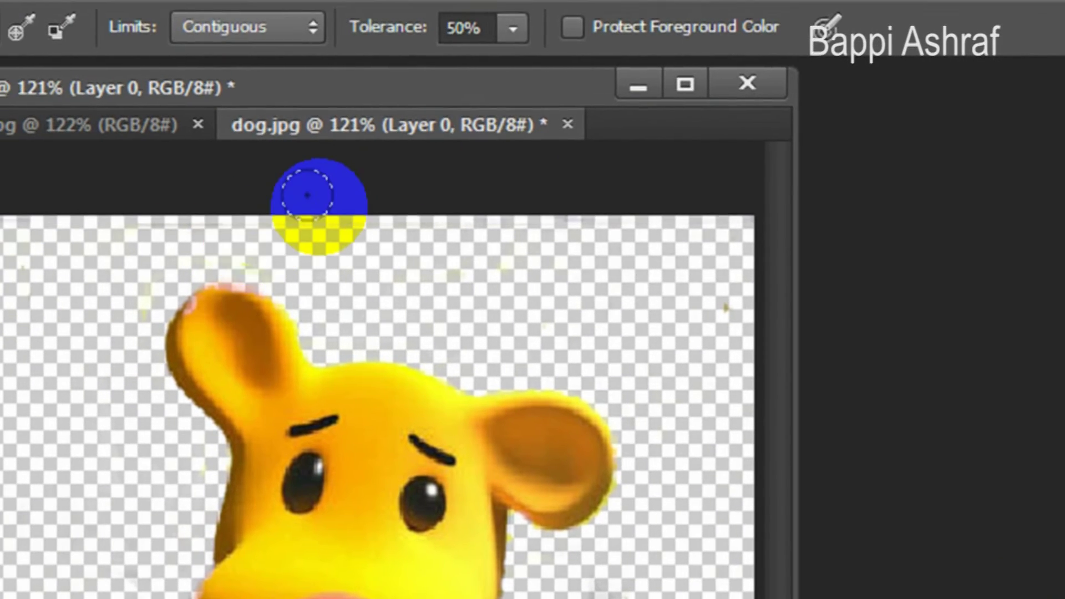
{"action": "key", "text": "5"}
{"action": "key", "text": "5"}
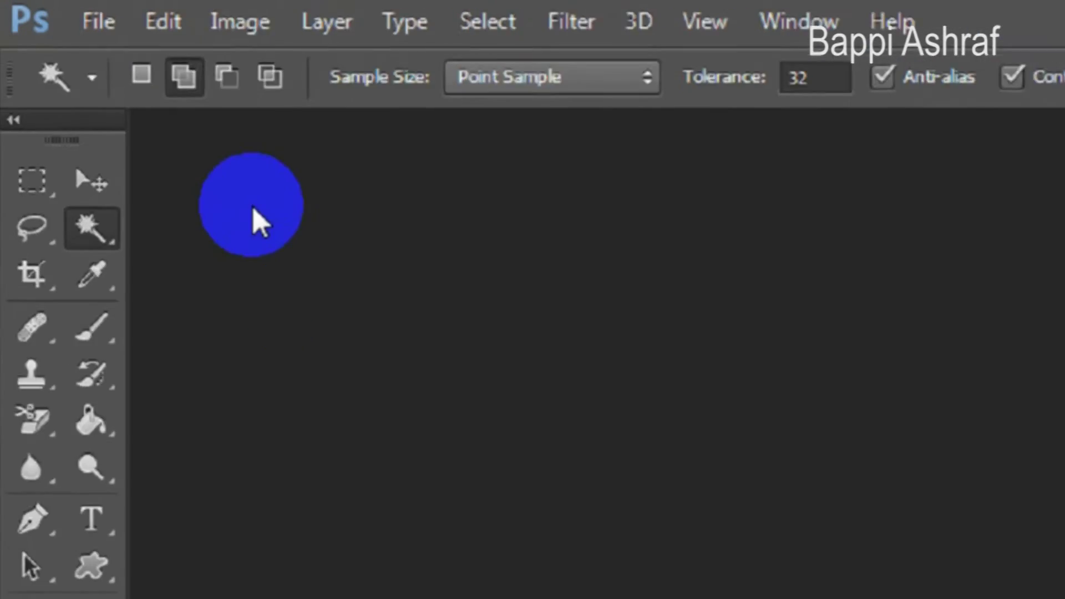
Open Bird 1.jpg, the toucan perched on a leafy branch.
{"action": "left_click", "coordinate": [136, 39]}
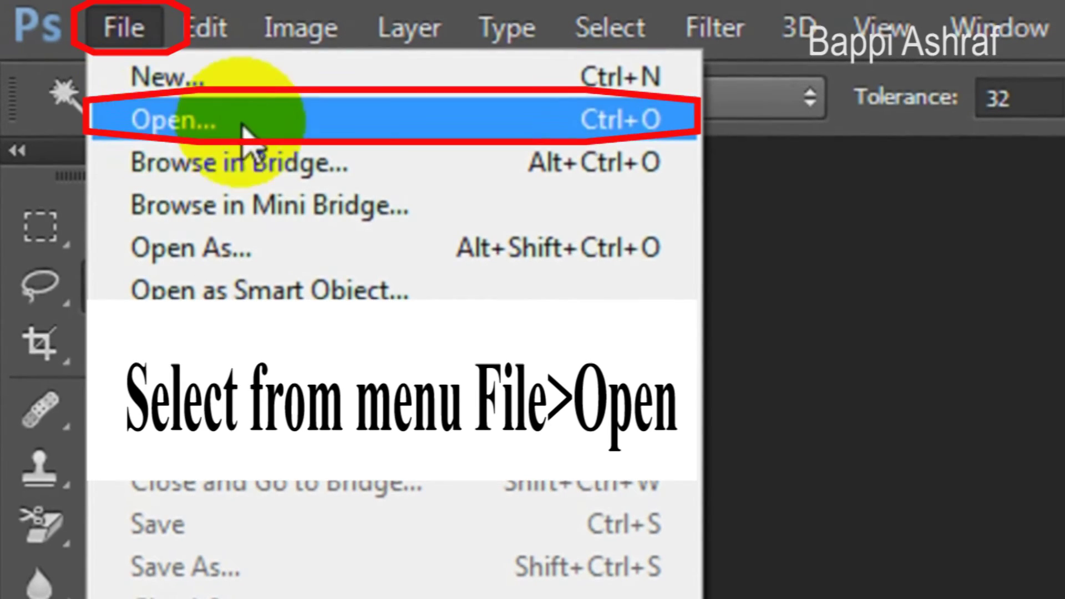
{"action": "left_click", "coordinate": [353, 125]}
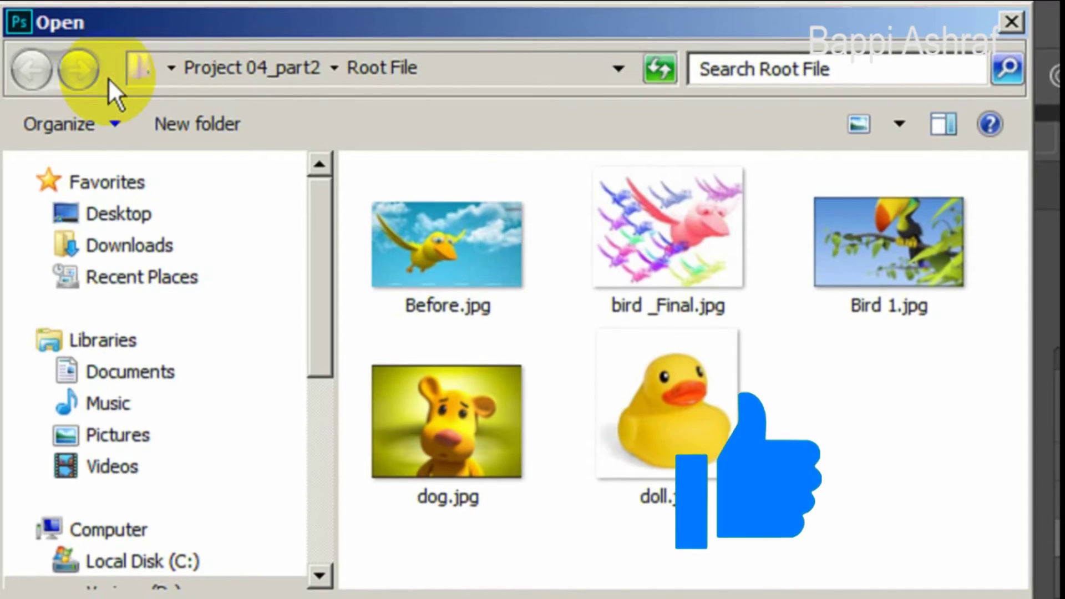
{"action": "left_click", "coordinate": [878, 252]}
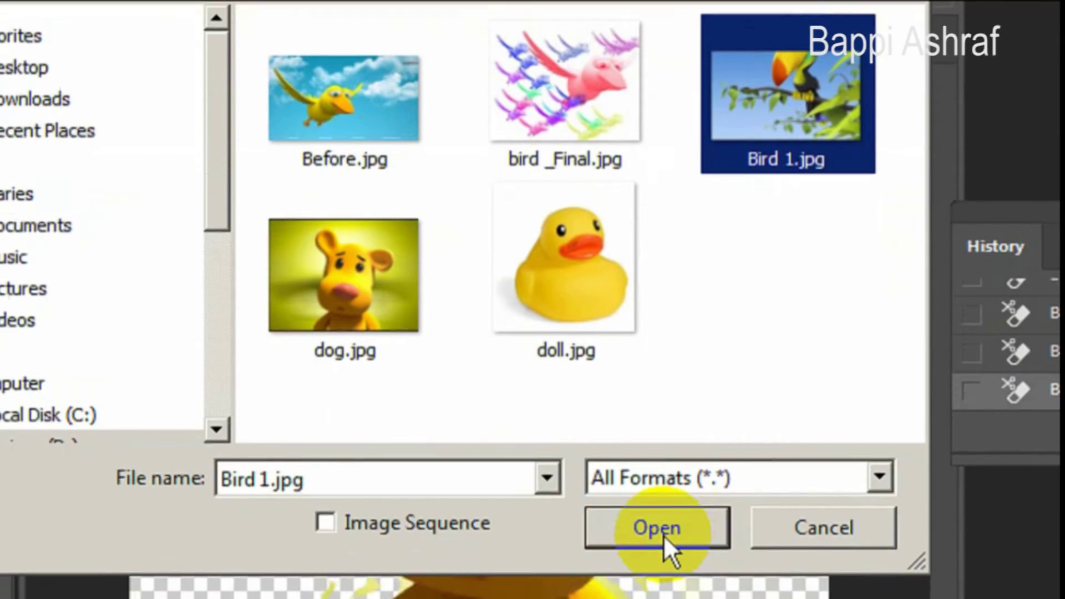
{"action": "left_click", "coordinate": [666, 548]}
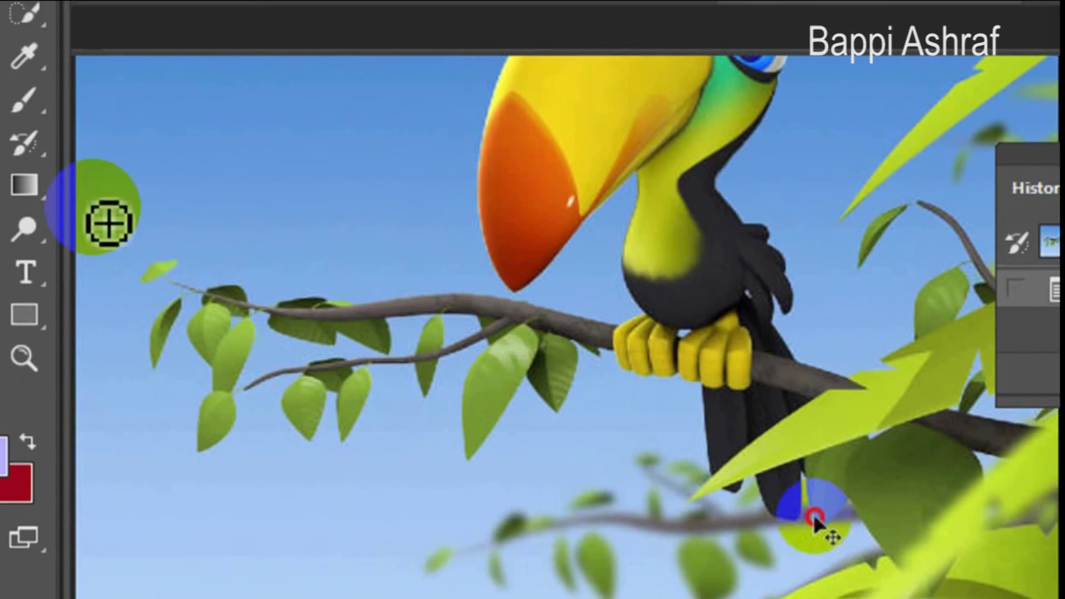
Switch to the Magic Eraser and clear the upper, lower and upper-right blue sky.
{"action": "right_click", "coordinate": [48, 171]}
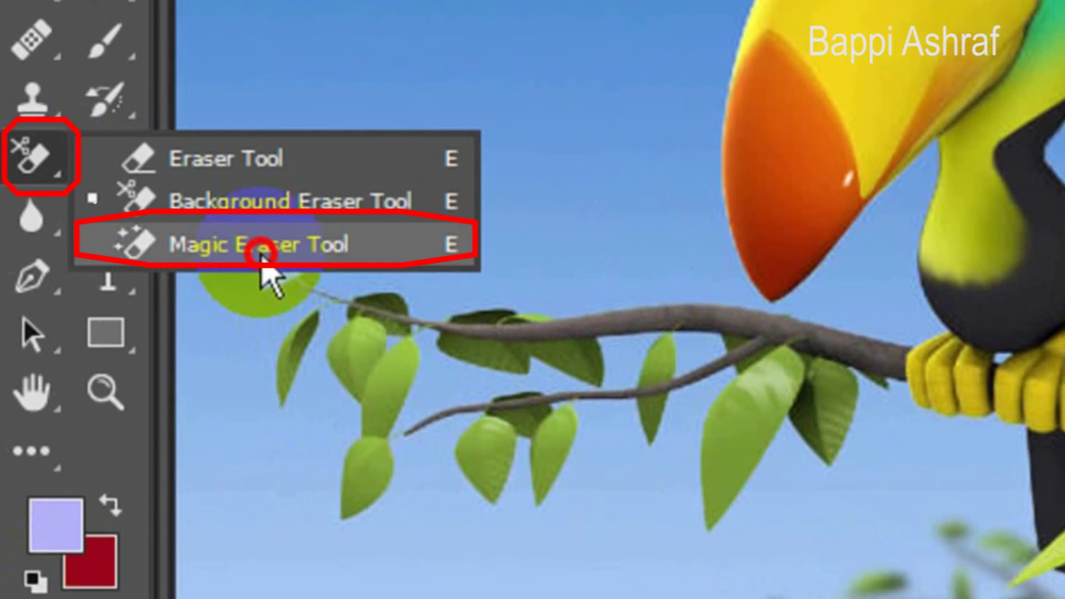
{"action": "left_click", "coordinate": [262, 252]}
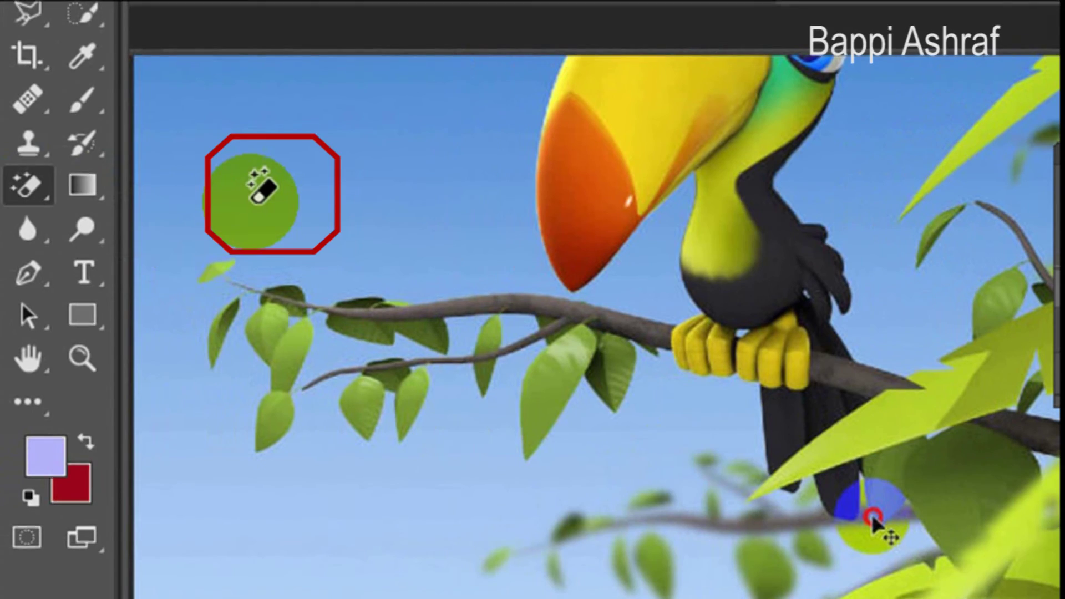
{"action": "left_click", "coordinate": [261, 191]}
{"action": "left_click", "coordinate": [387, 519]}
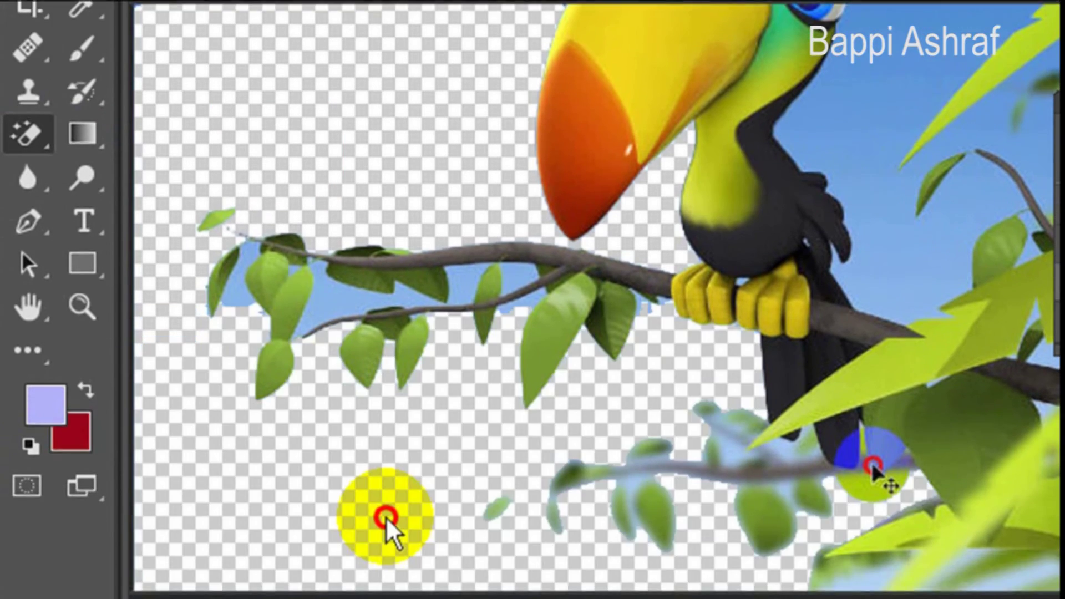
{"action": "left_click", "coordinate": [889, 214]}
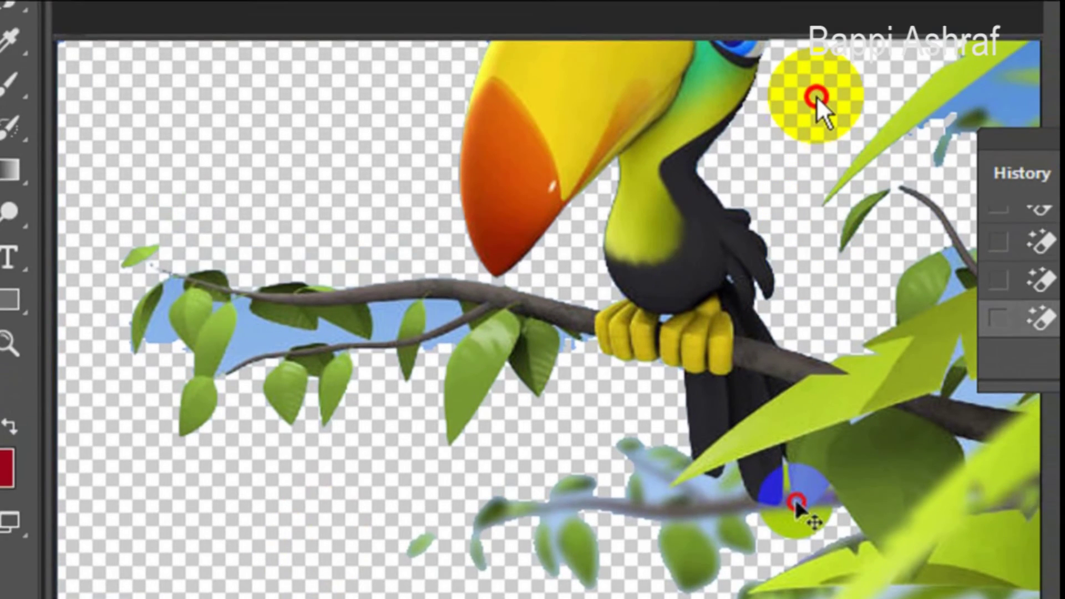
Clear the sky patches beside and between the left branch's leaves.
{"action": "left_click", "coordinate": [306, 309]}
{"action": "left_click", "coordinate": [447, 380]}
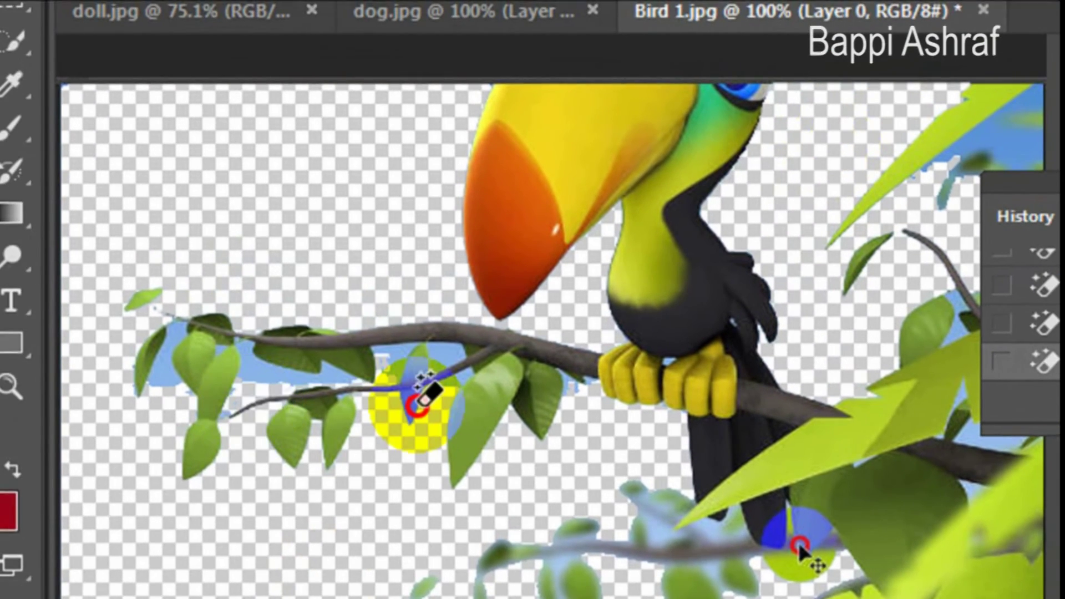
{"action": "left_click", "coordinate": [388, 349]}
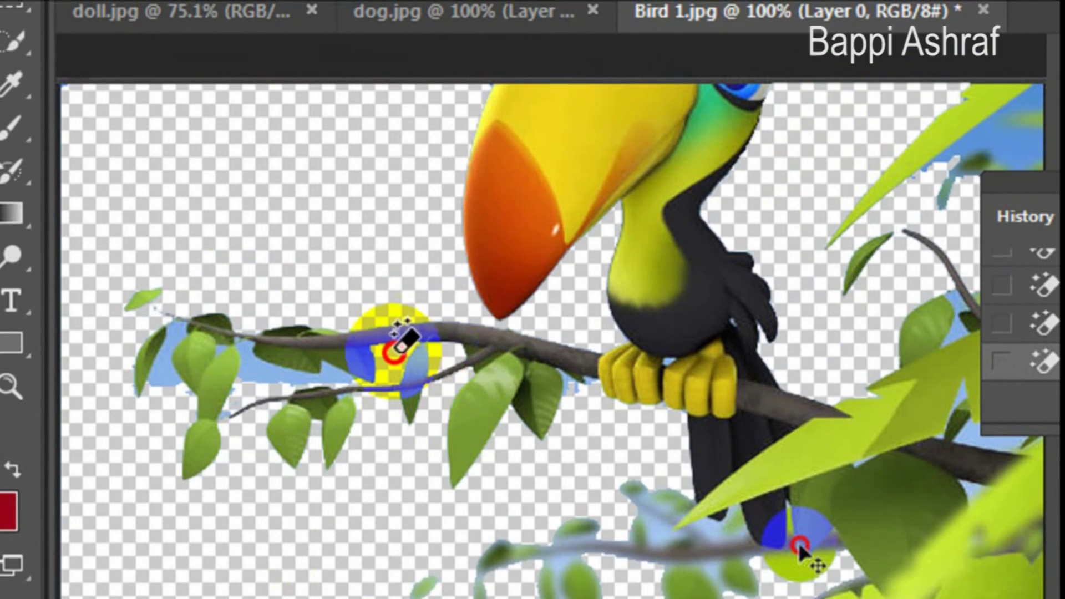
{"action": "left_click", "coordinate": [243, 377]}
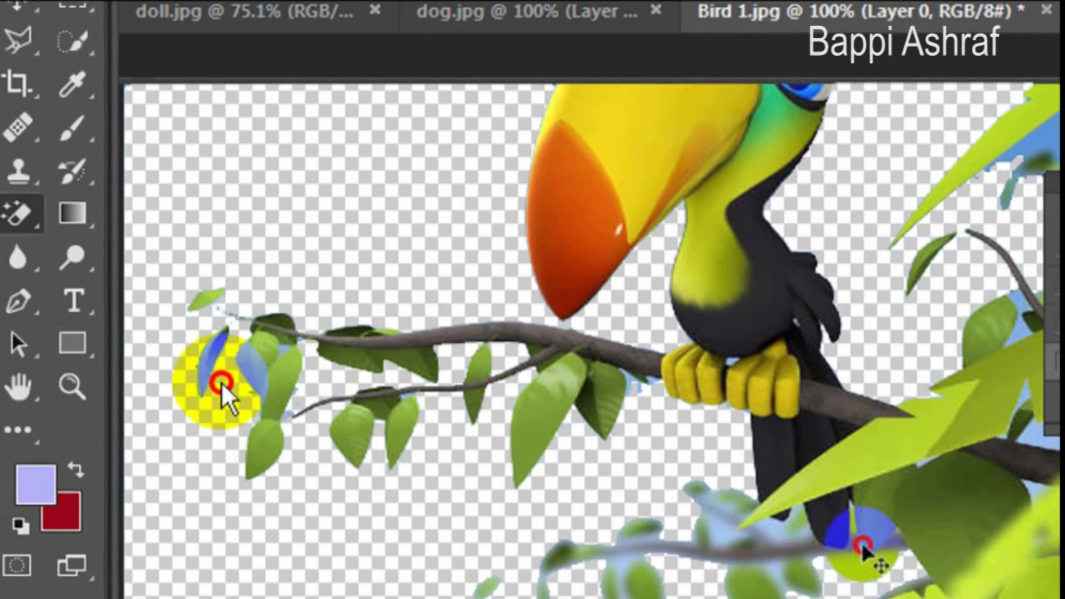